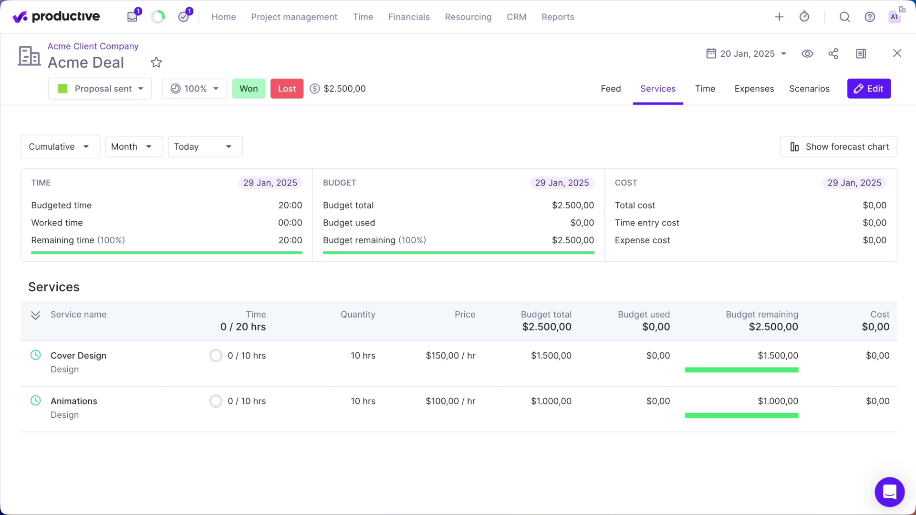
Create the 'Increased Rates' scenario on Acme Deal with services copied from the deal
left_click(812, 92)
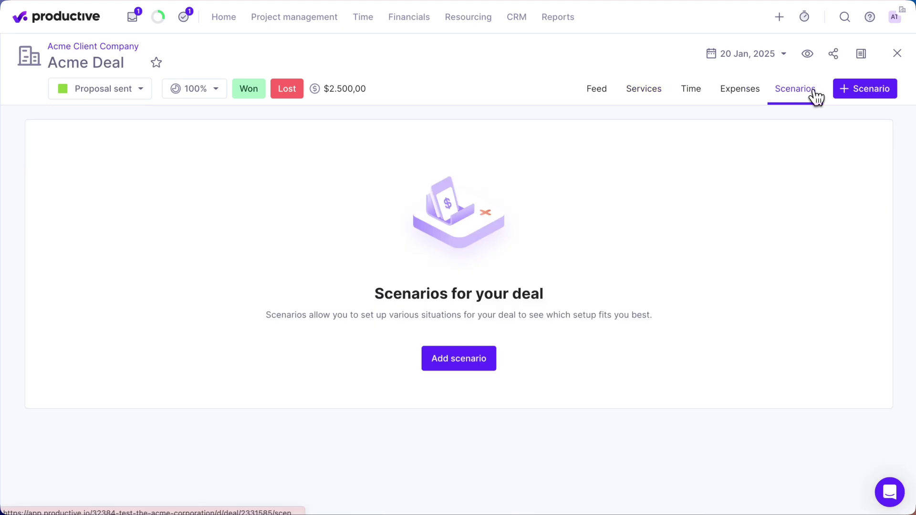
left_click(445, 361)
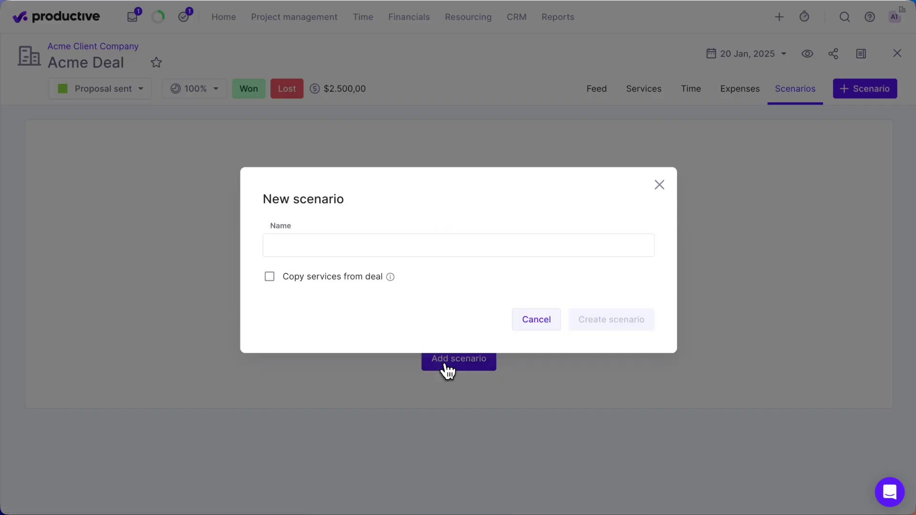
left_click(363, 252)
type("Increased Rates")
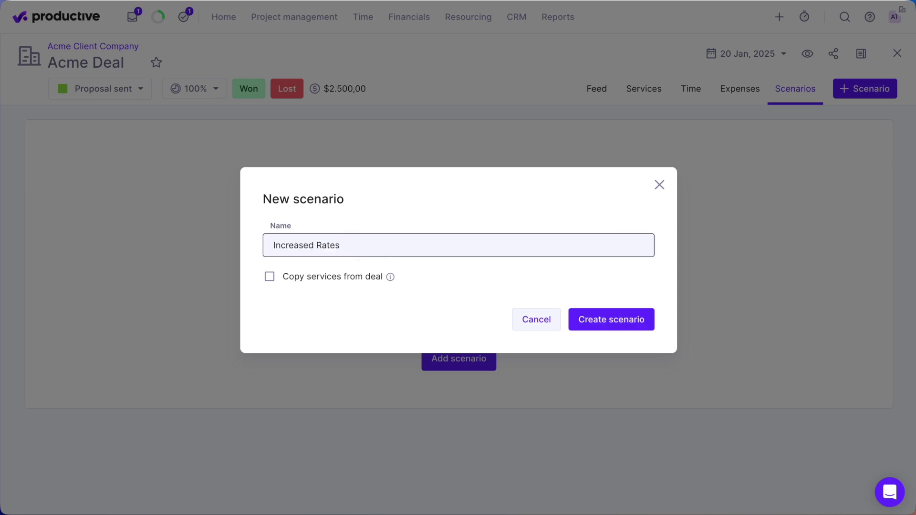
left_click(334, 280)
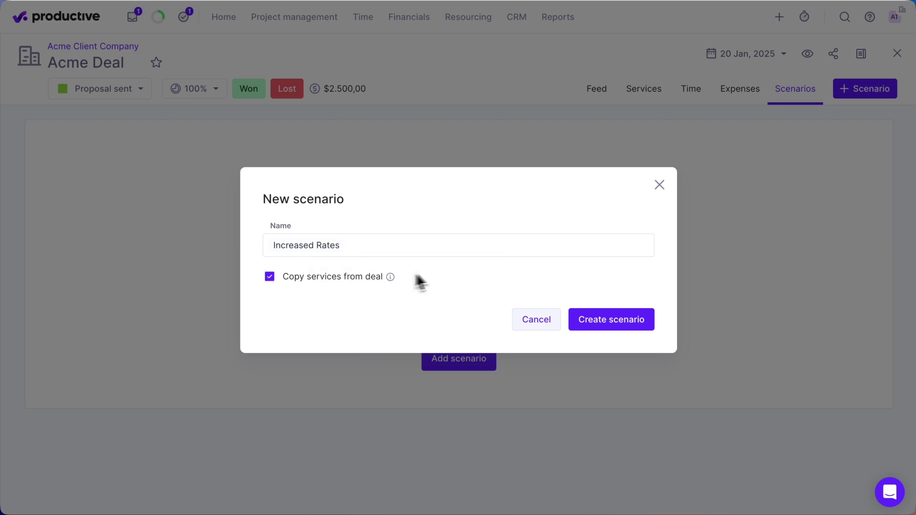
left_click(605, 321)
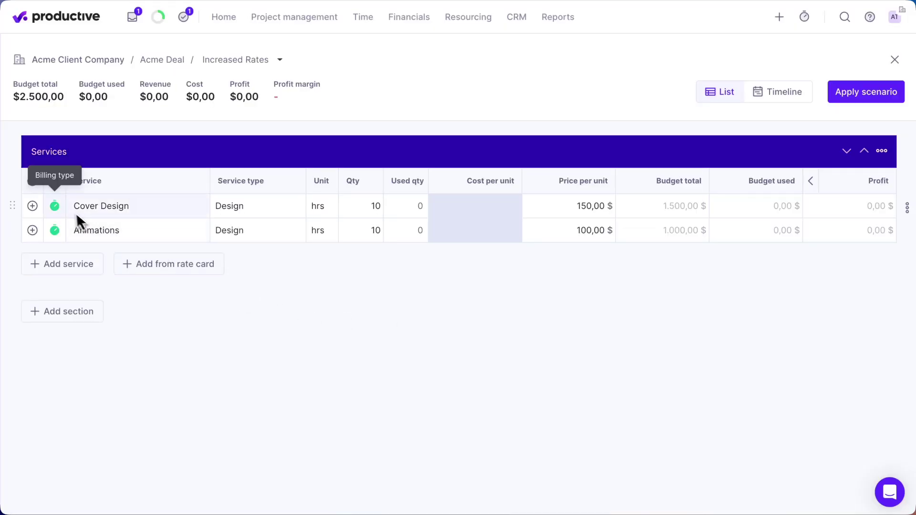
Set Cover Design to 20 hrs at 160,00 $ per unit after reviewing its billing, type and unit
left_click(57, 206)
left_click(226, 214)
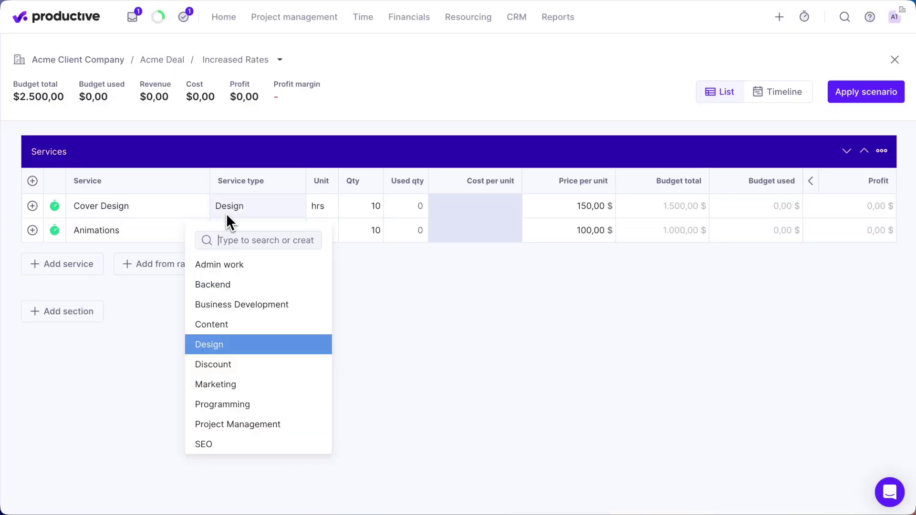
left_click(319, 208)
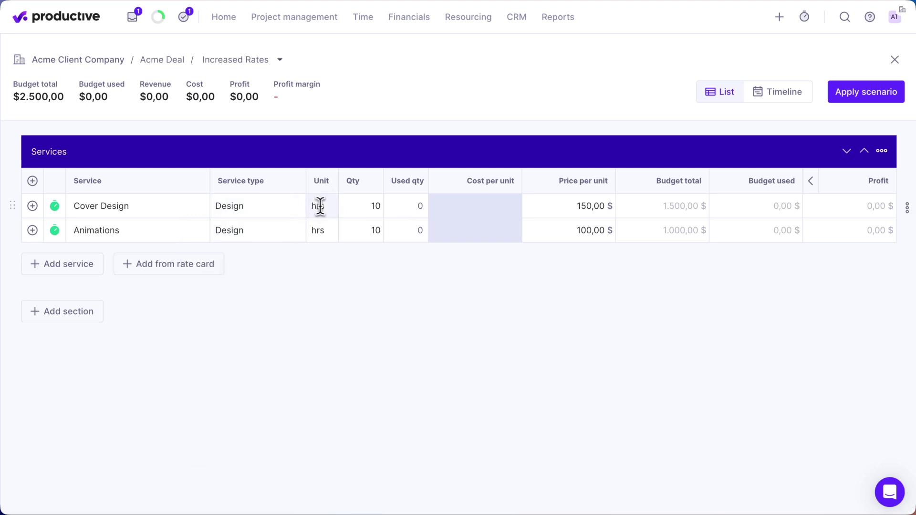
left_click(367, 207)
type("20")
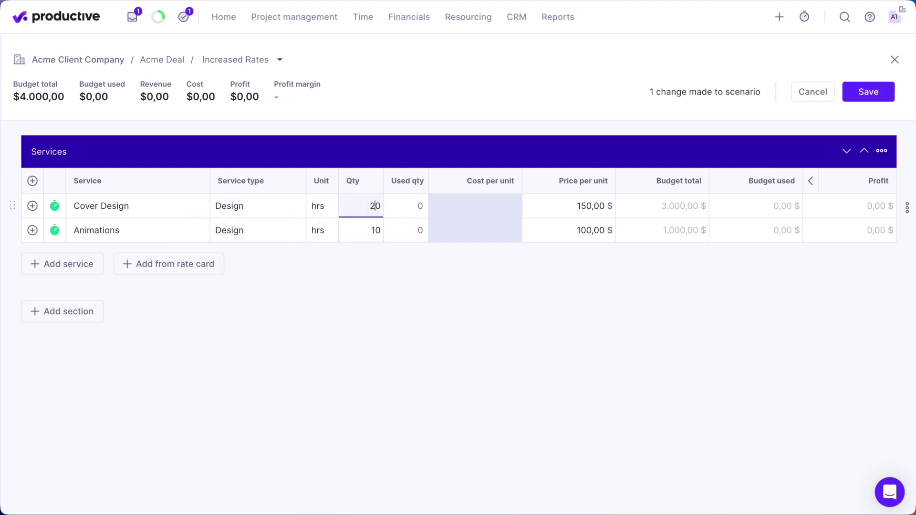
left_click(585, 207)
type("160")
key("Return")
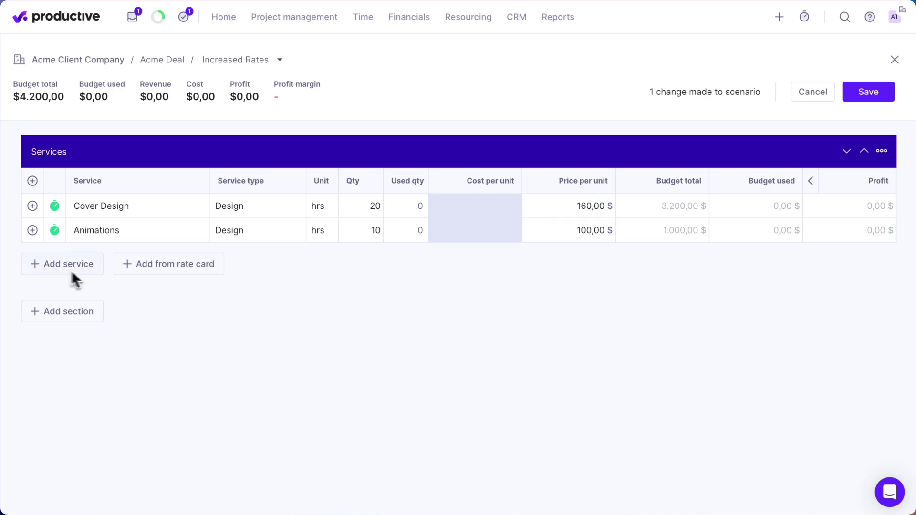
Add the Design service from the Default rate card and start a new section
left_click(156, 270)
left_click(303, 211)
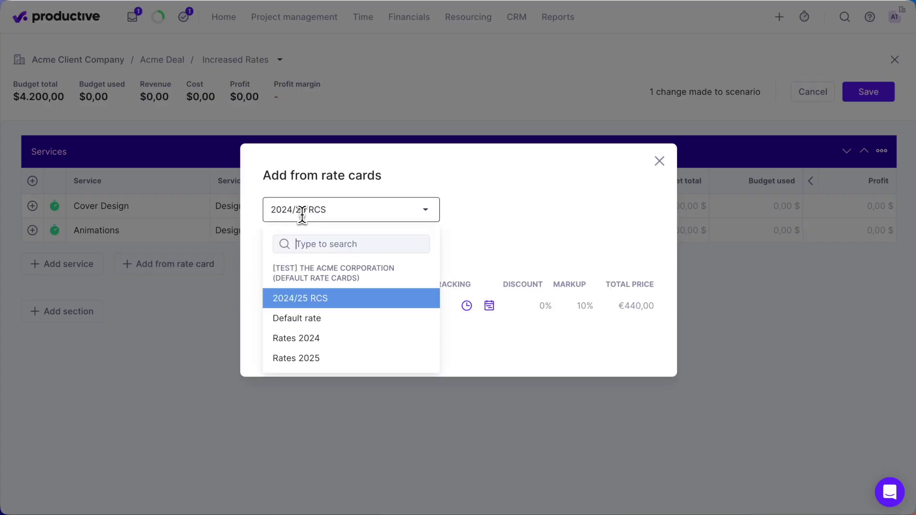
left_click(297, 318)
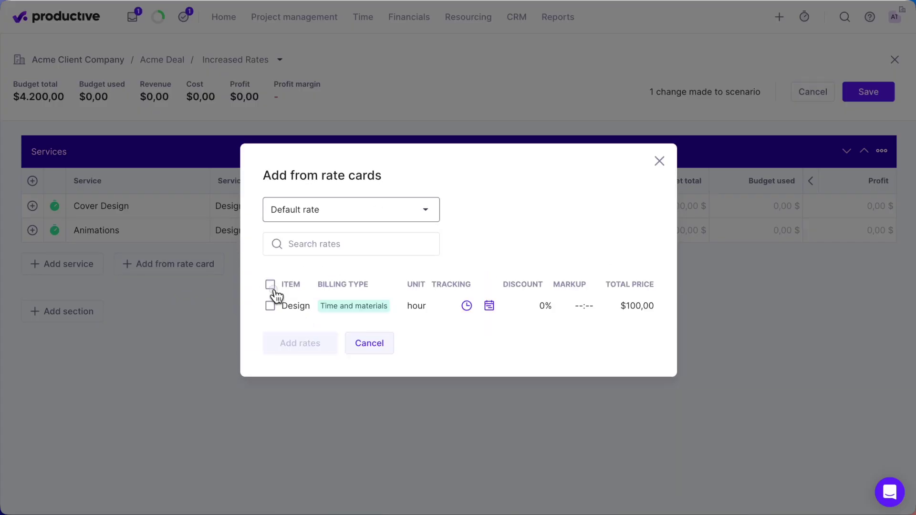
left_click(269, 306)
left_click(325, 345)
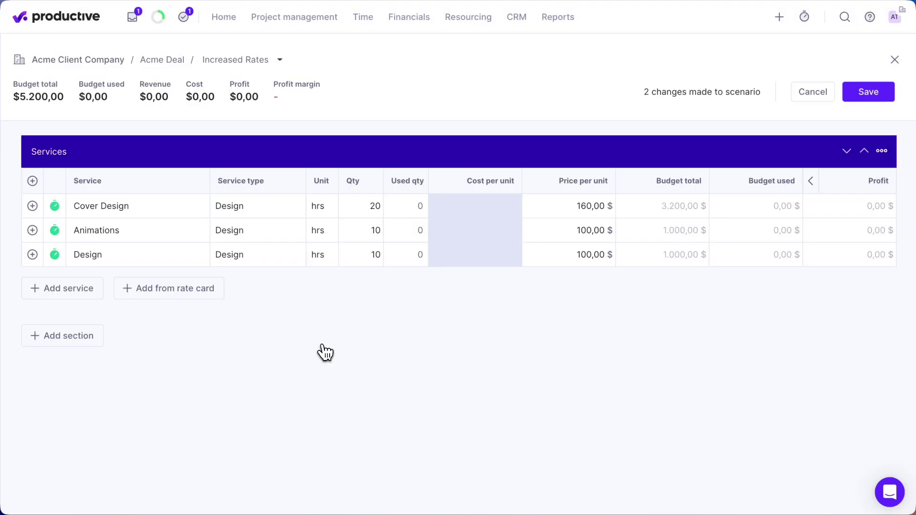
left_click(69, 335)
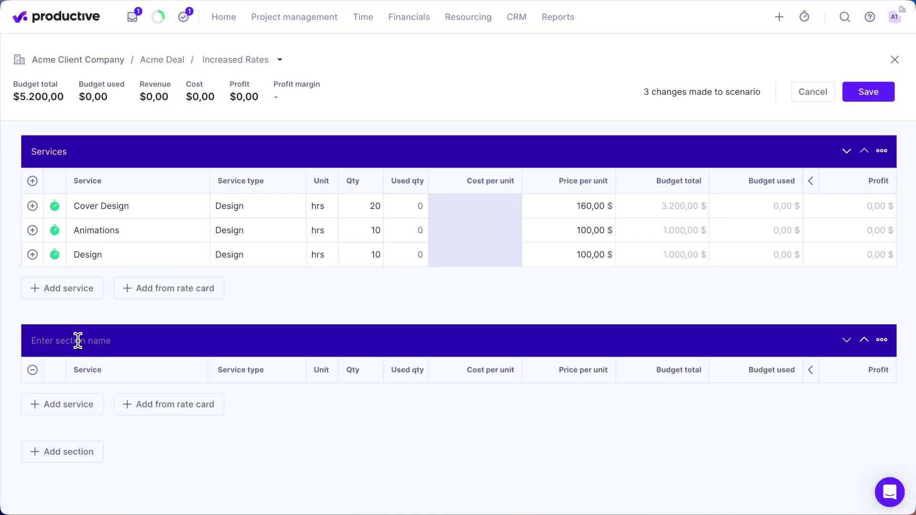
type("Expenses")
Move the Expenses section up, then put it back below Services
left_click(864, 341)
left_click(865, 269)
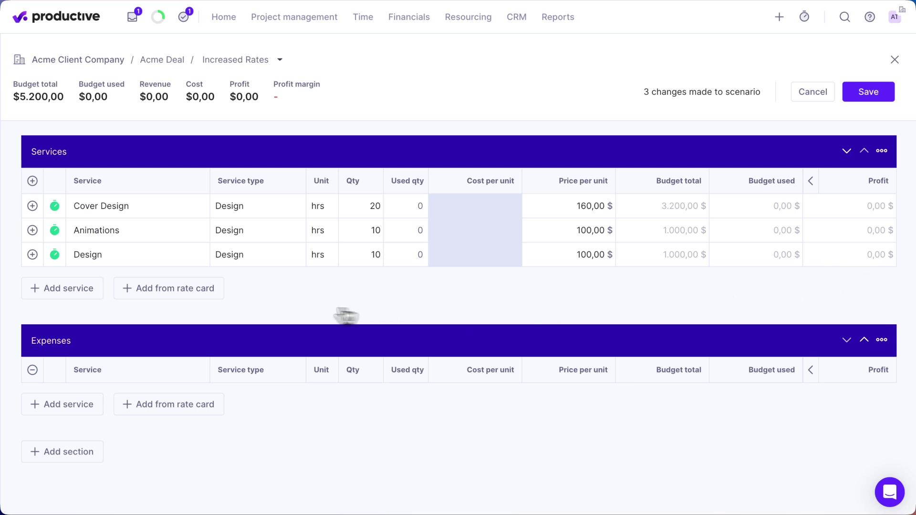
left_click(33, 256)
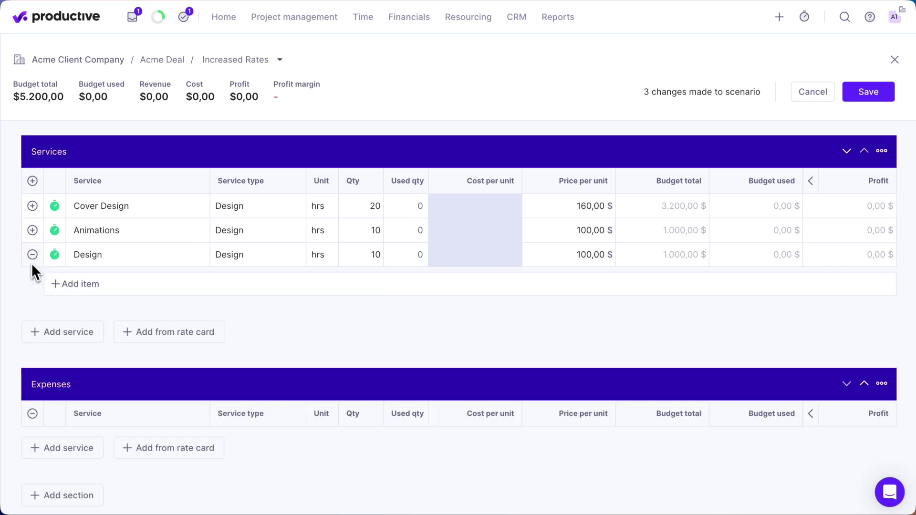
left_click(59, 286)
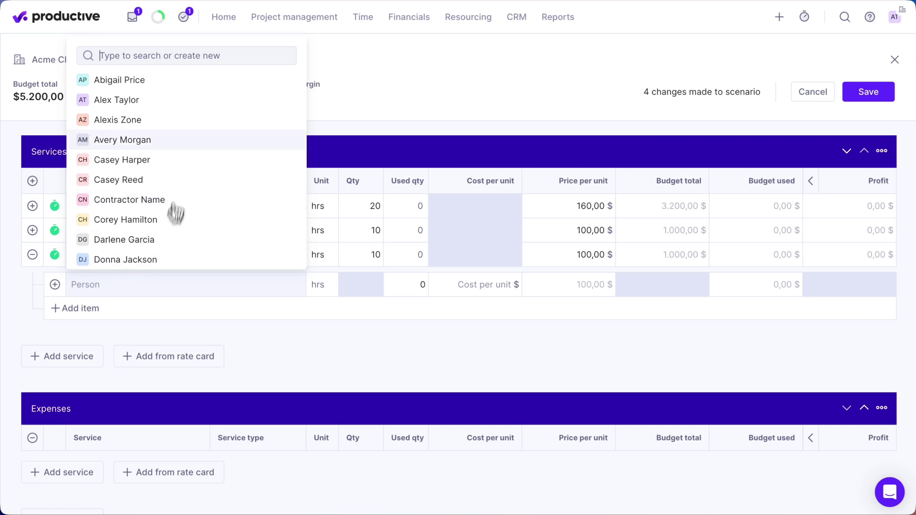
scroll(135, 210, "down", 2)
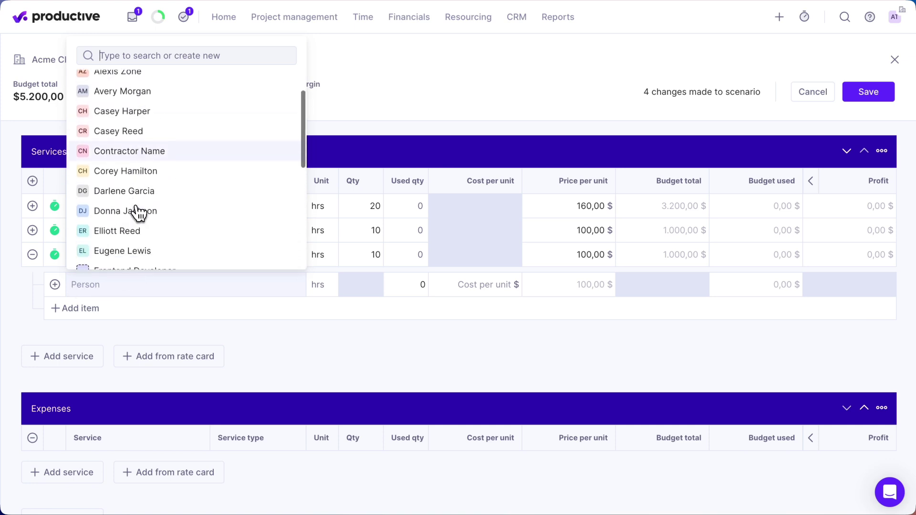
scroll(138, 214, "down", 3)
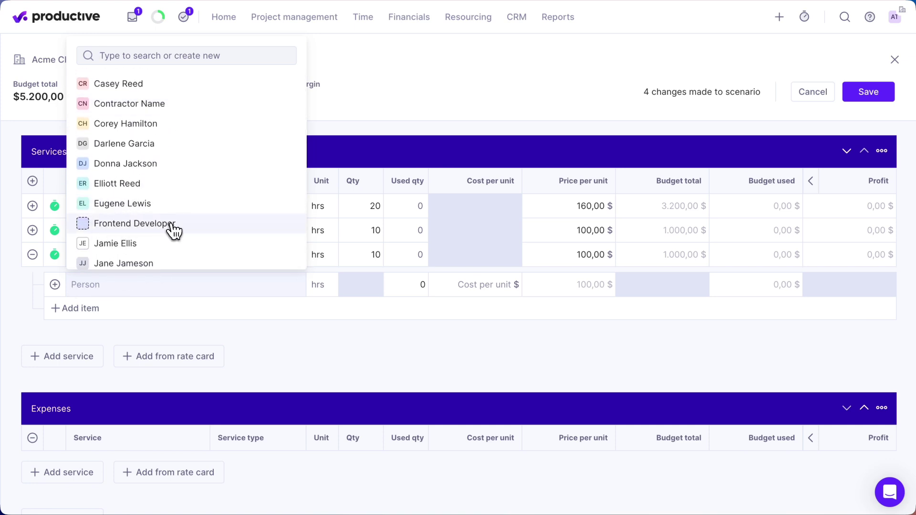
type("New Hire")
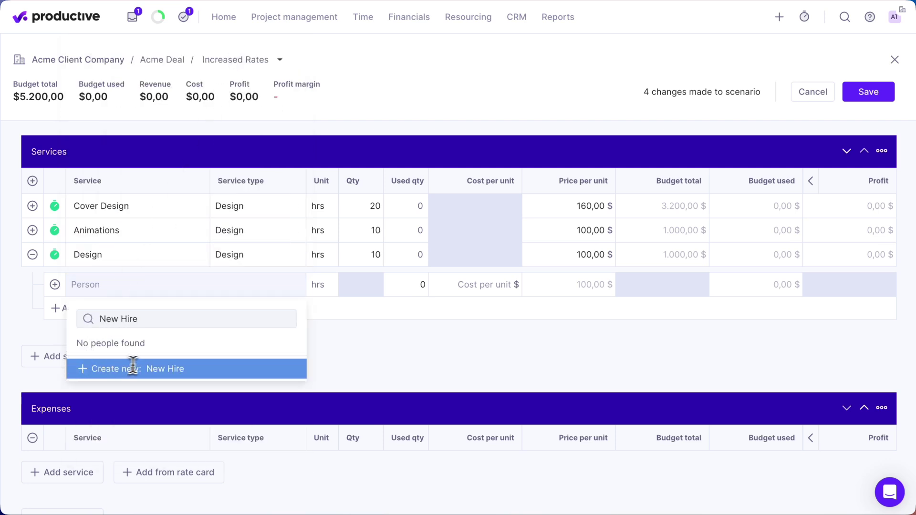
left_click(386, 332)
left_click(141, 286)
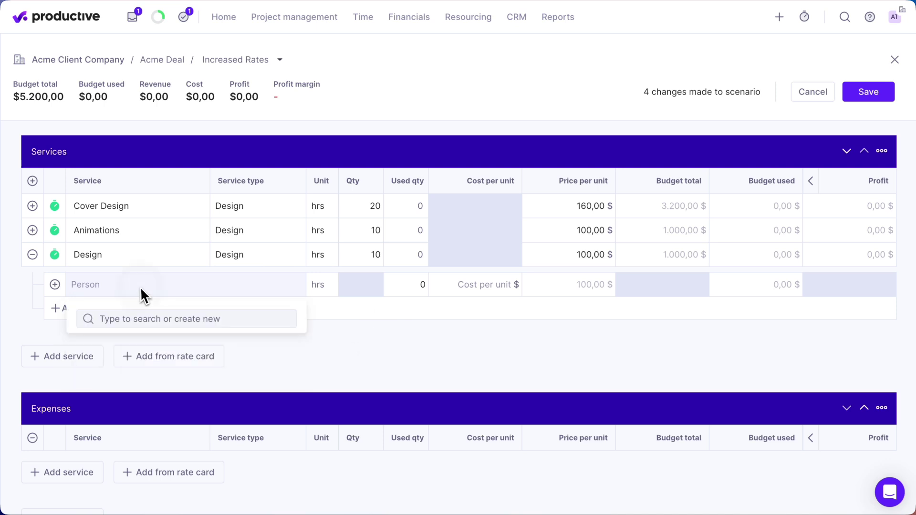
left_click(115, 102)
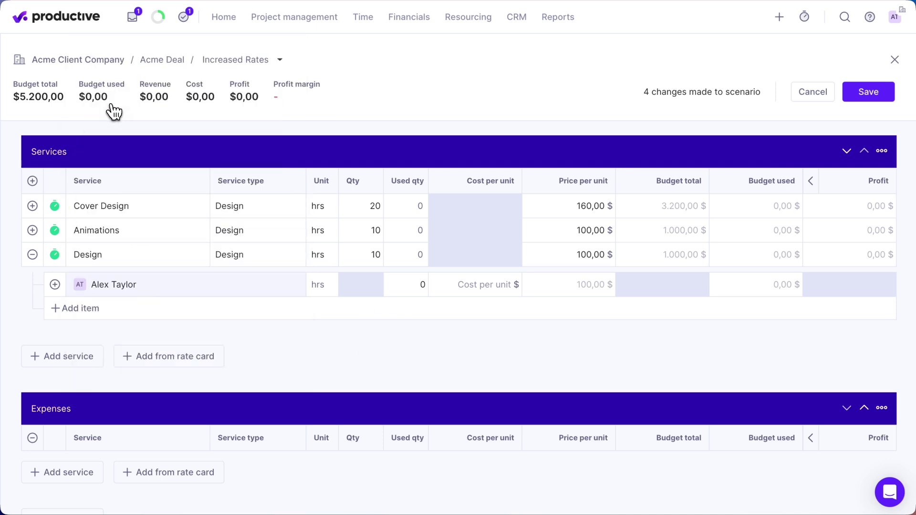
left_click(424, 286)
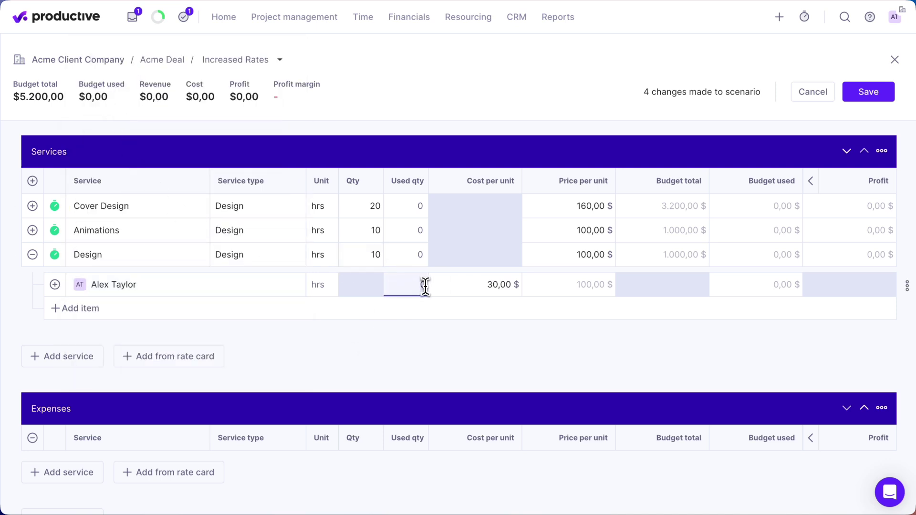
type("5")
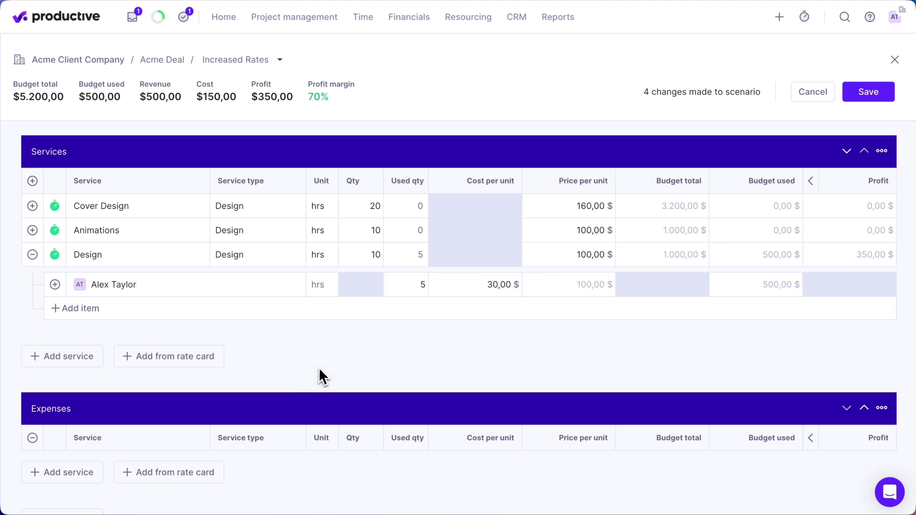
Save the scenario and show its timeline filtered to people assigned to this scenario
left_click(864, 94)
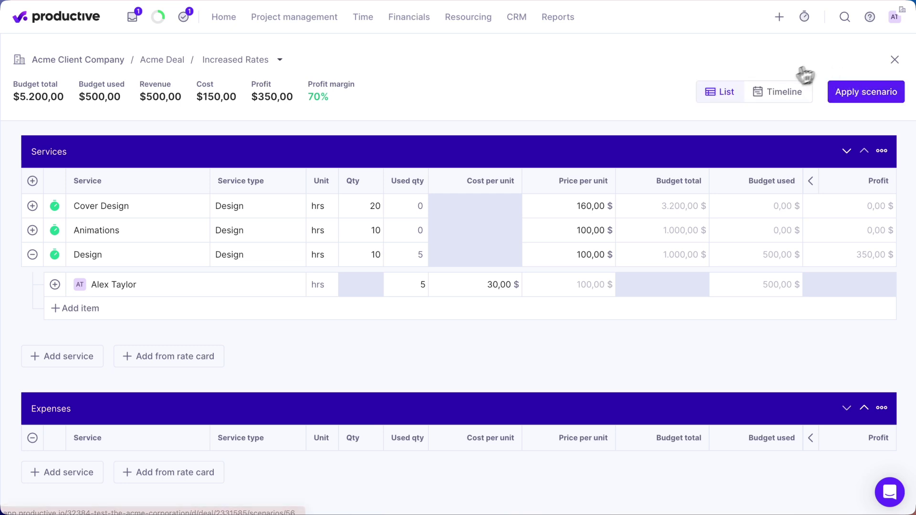
left_click(793, 103)
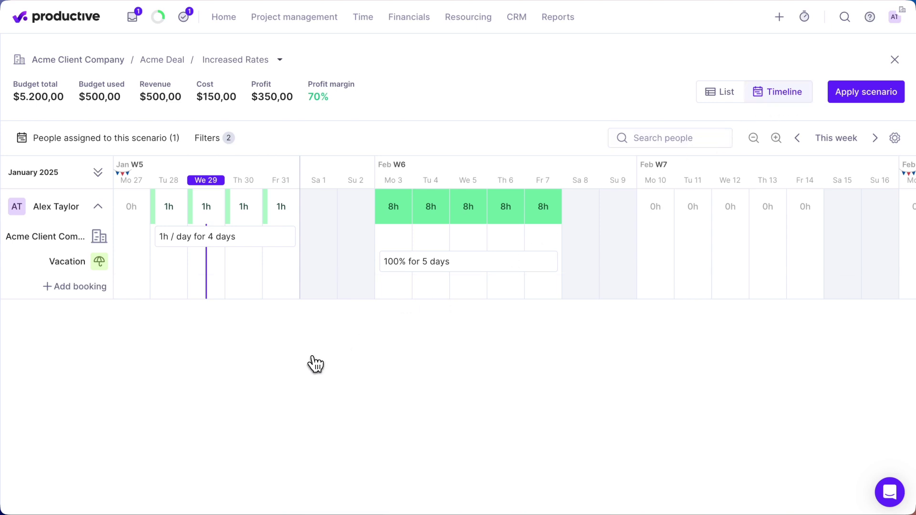
left_click(115, 143)
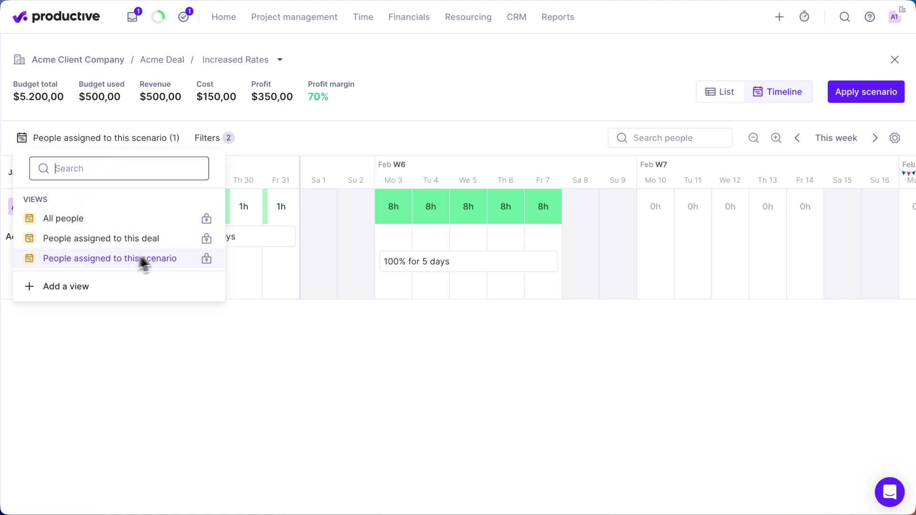
left_click(170, 368)
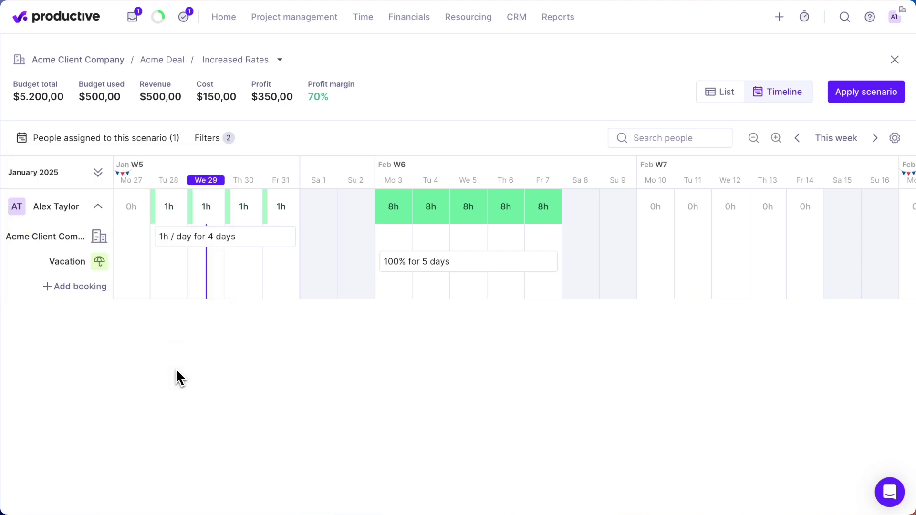
left_click_drag(215, 286, 281, 297)
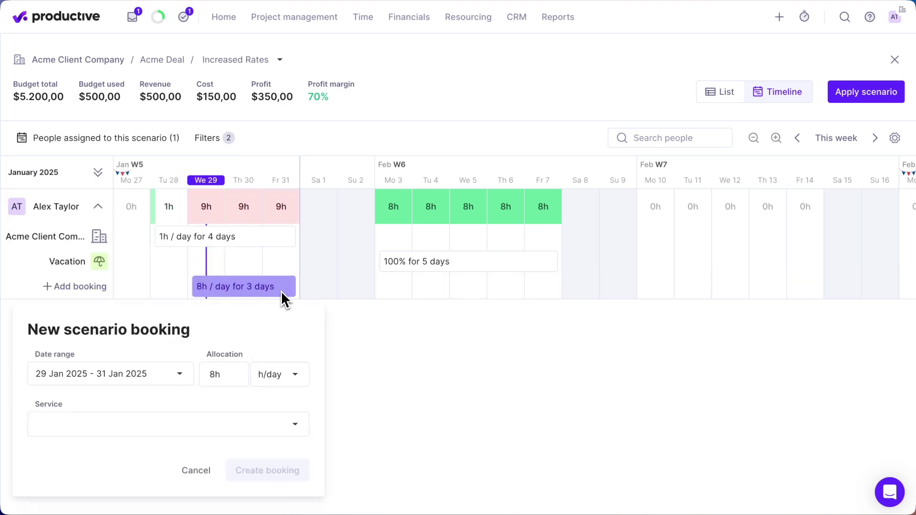
left_click(224, 377)
type("1")
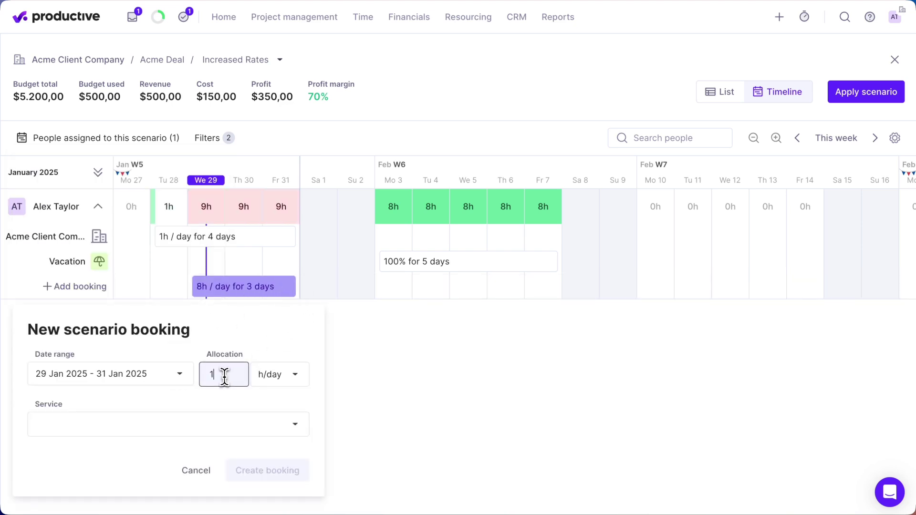
left_click(157, 427)
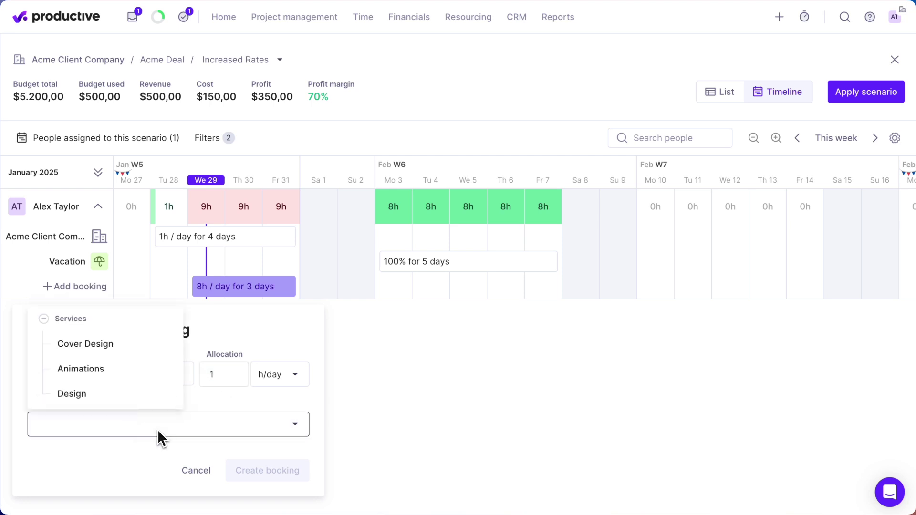
left_click(100, 395)
left_click(260, 470)
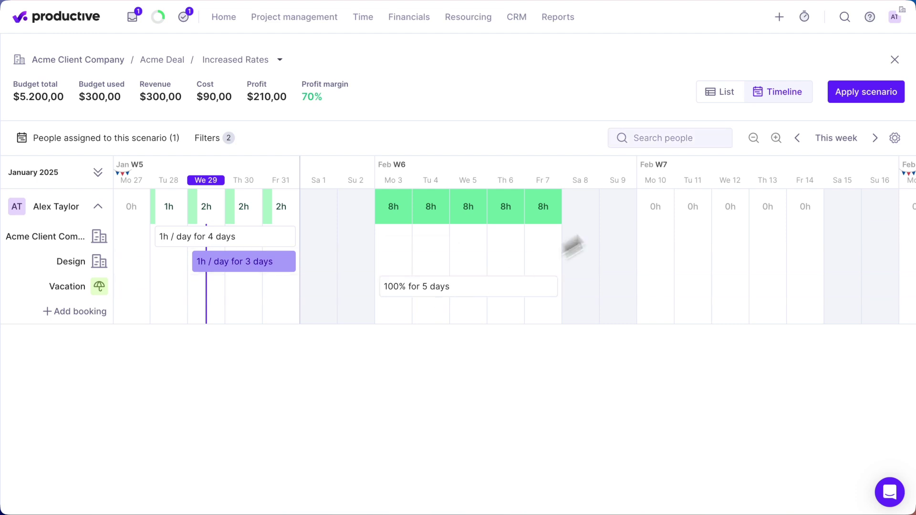
left_click(723, 92)
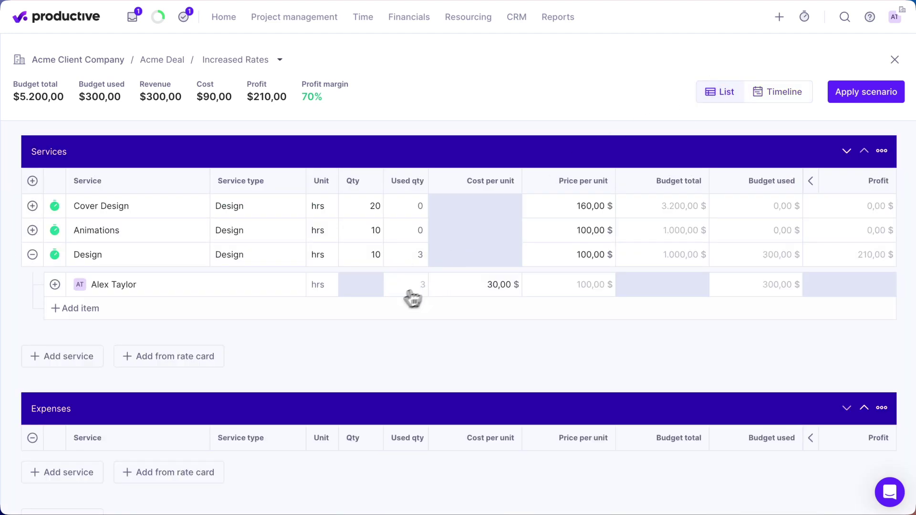
left_click(54, 285)
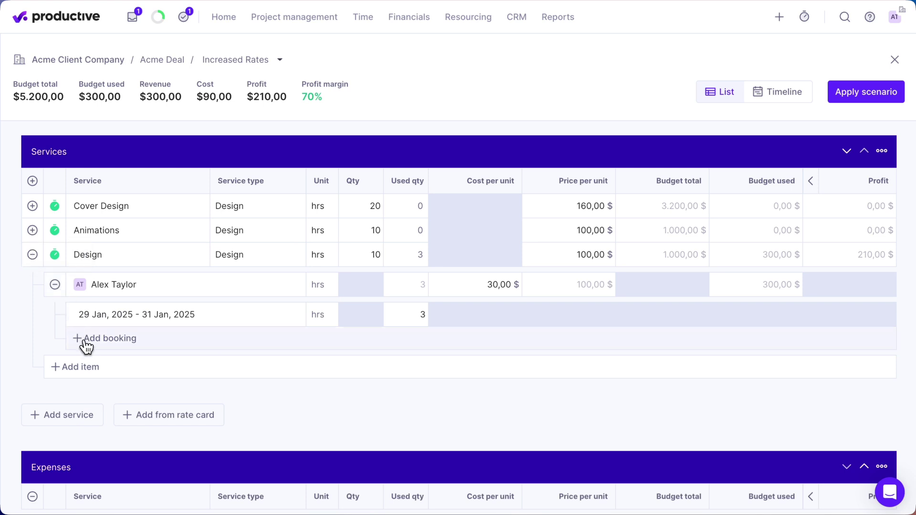
left_click(85, 344)
left_click(166, 427)
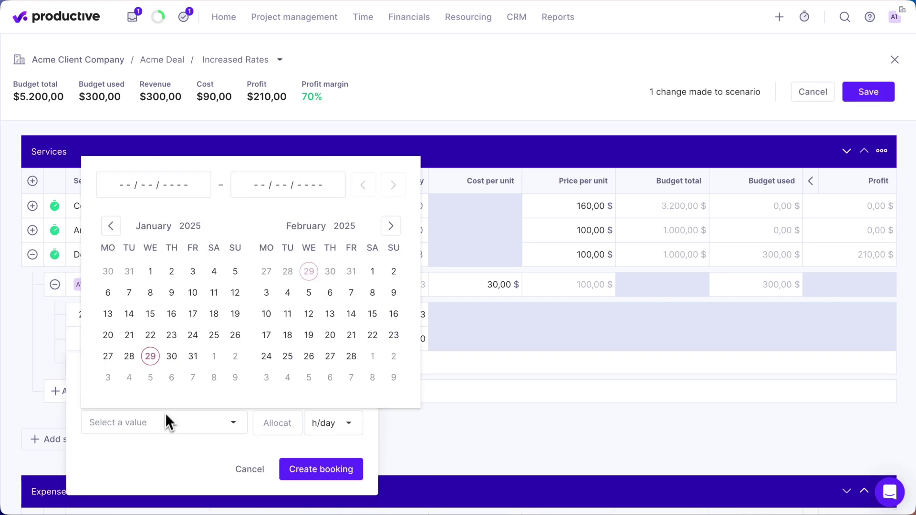
left_click(266, 293)
left_click(277, 422)
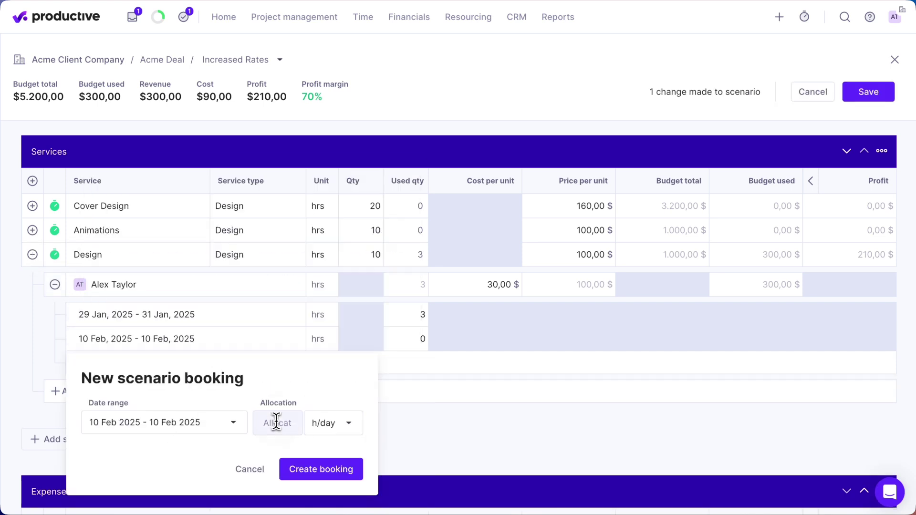
type("1")
left_click(315, 471)
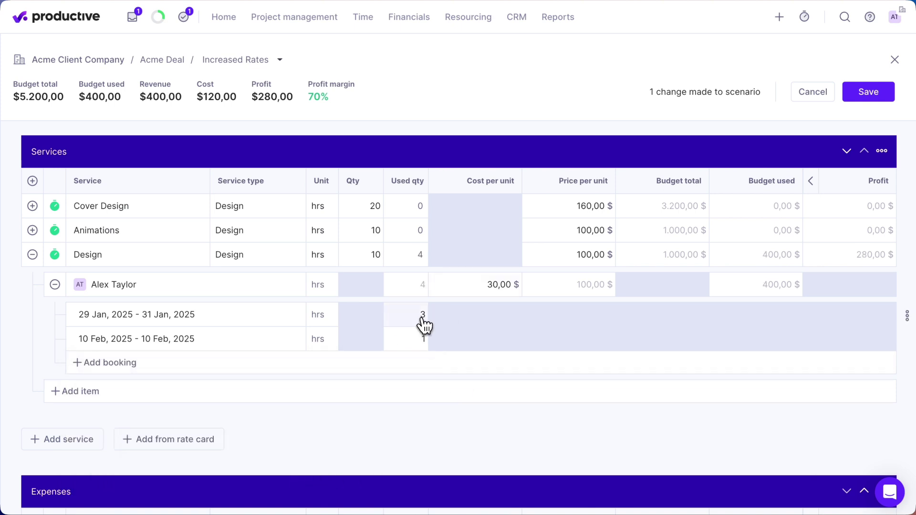
Save and close the scenario, then duplicate Increased Rates from the deal's scenario list
left_click(872, 95)
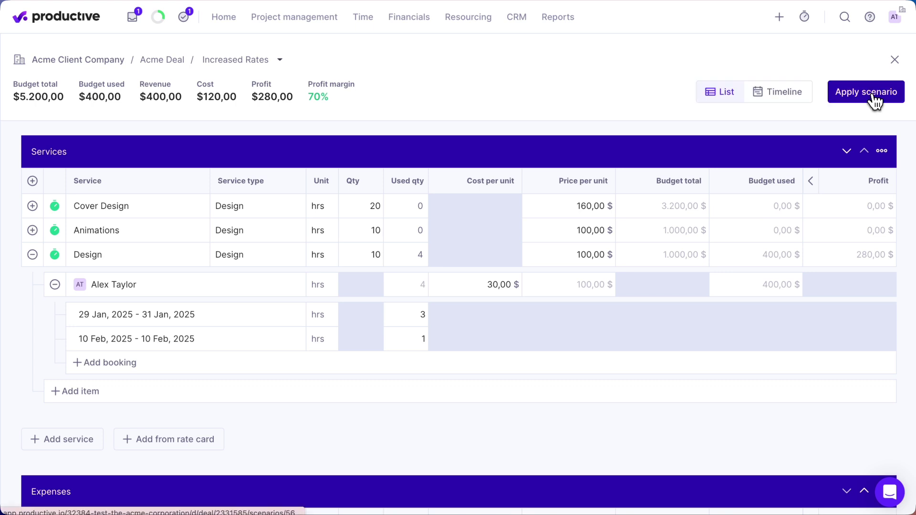
left_click(894, 60)
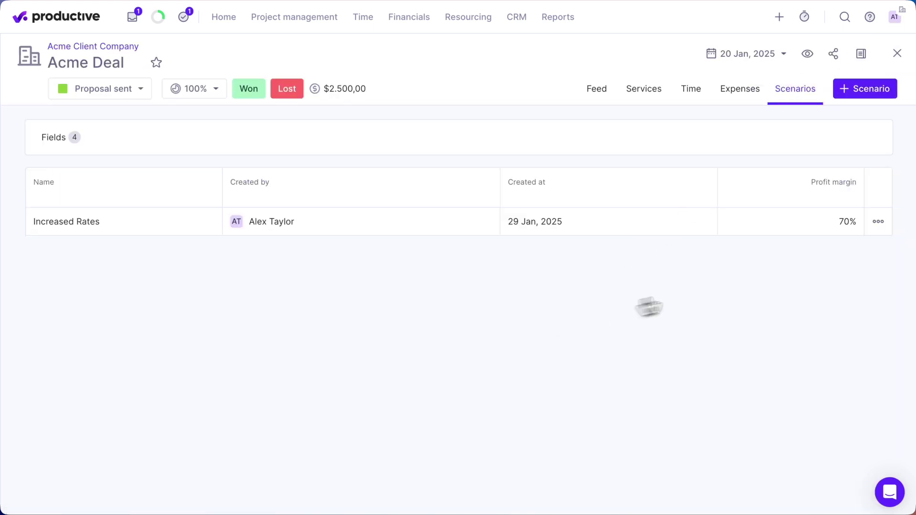
left_click(877, 215)
left_click(873, 286)
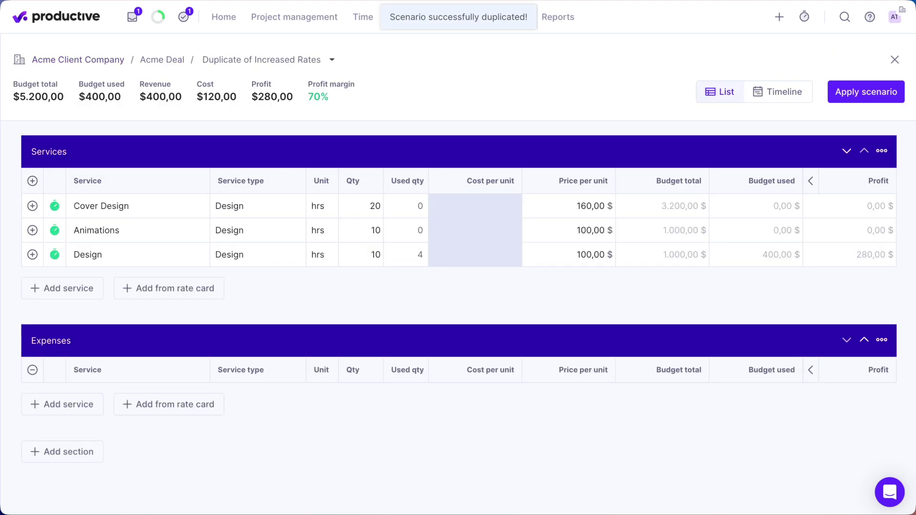
Raise the duplicate's Design price to 200,00 $ per unit, save, and return to the deal
left_click(32, 256)
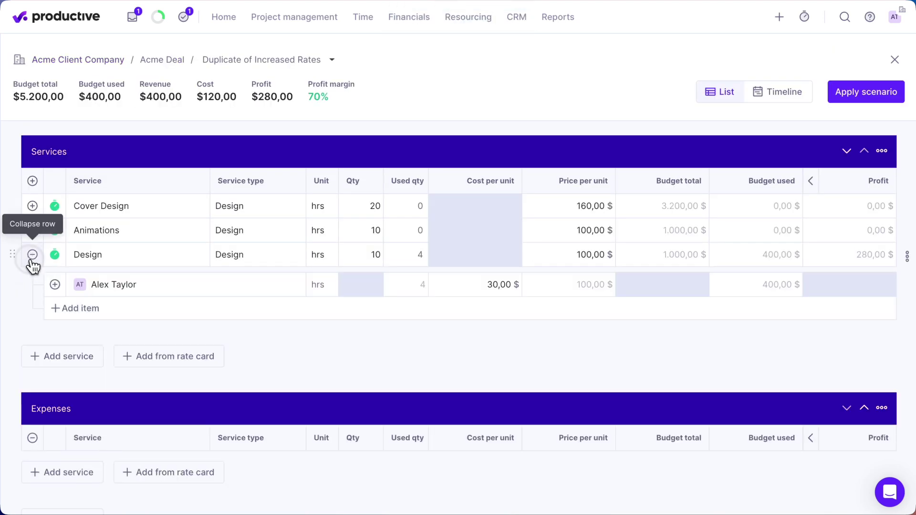
left_click(55, 284)
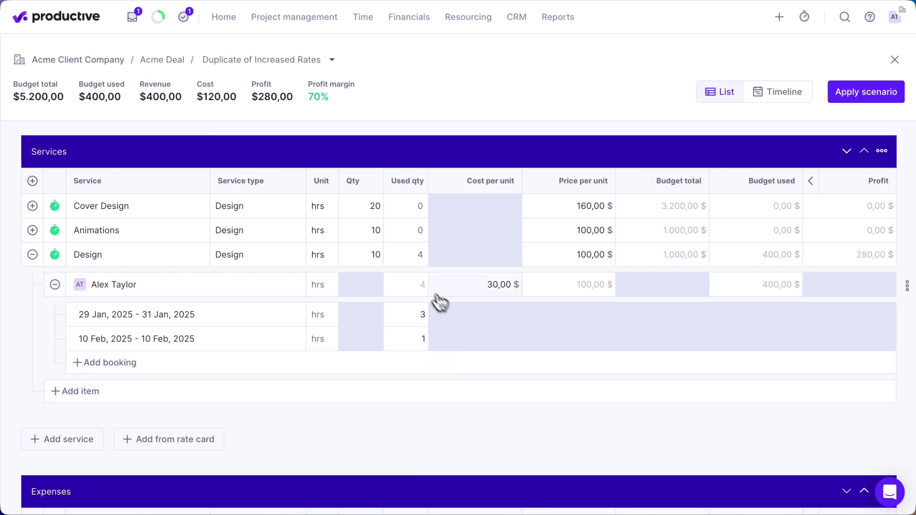
left_click(583, 258)
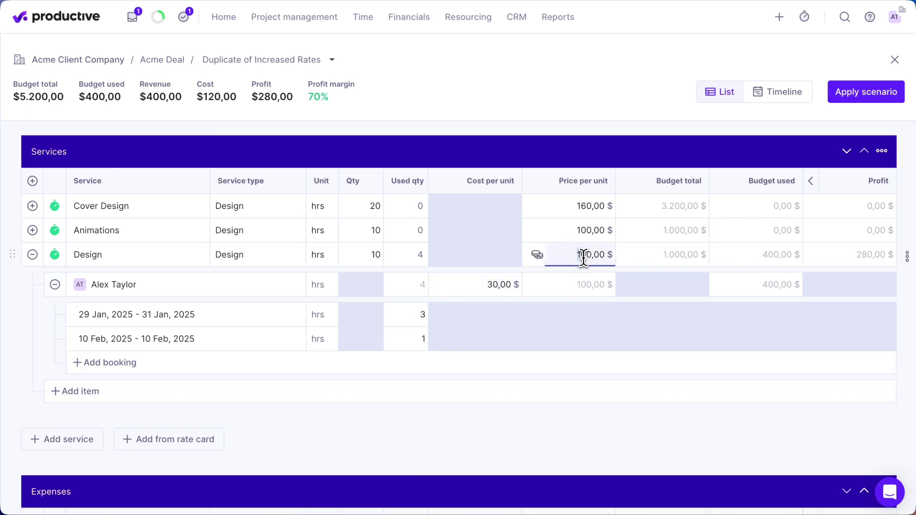
key("BackSpace")
type("2")
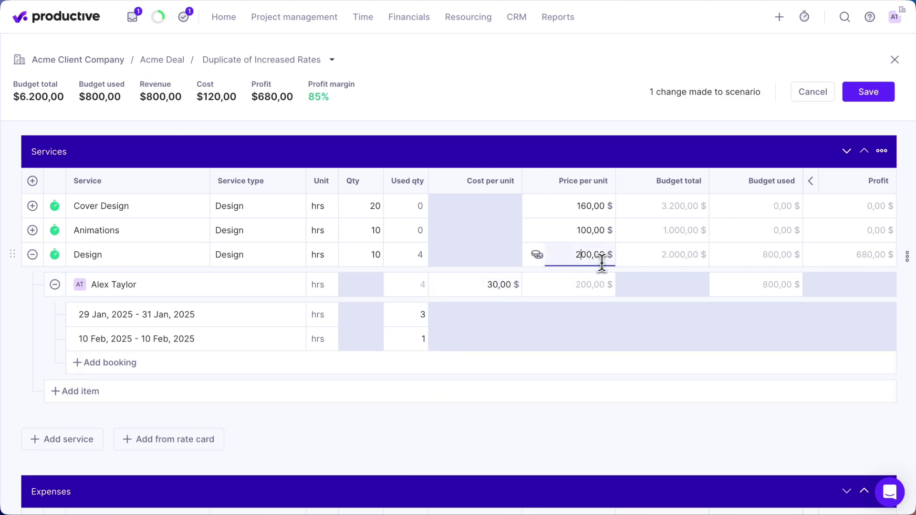
left_click(868, 98)
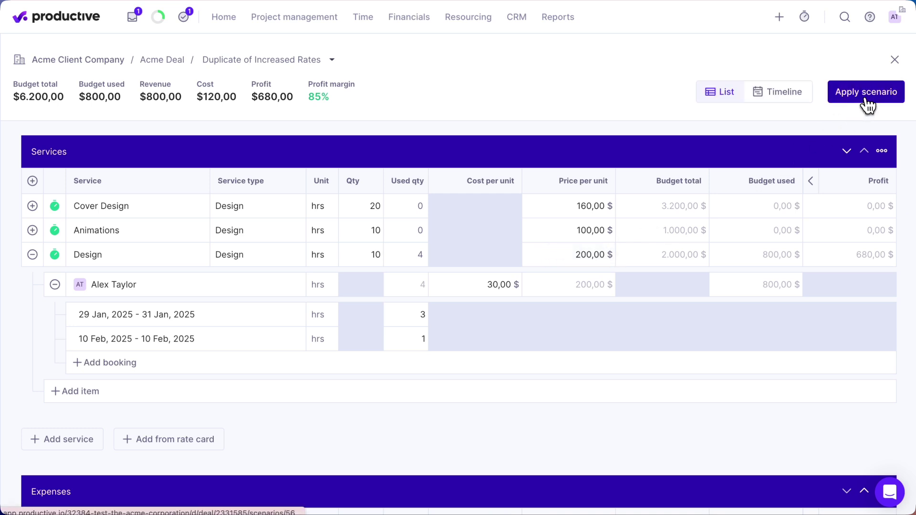
left_click(896, 61)
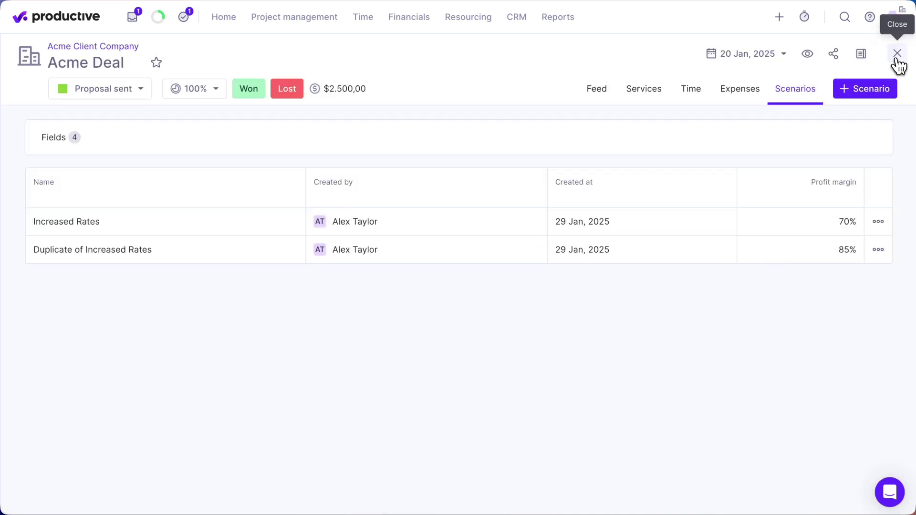
mouse_move(846, 221)
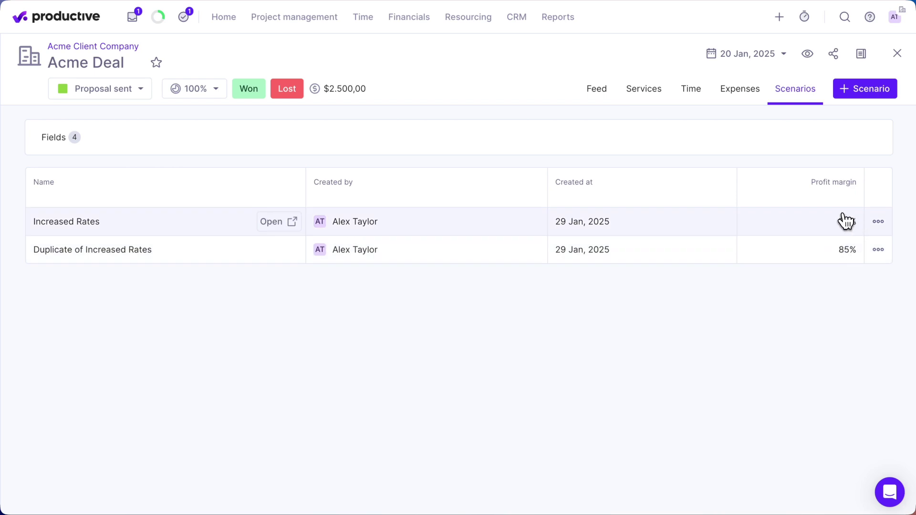
Open Duplicate of Increased Rates via the scenario switcher and start applying it to the deal
left_click(282, 223)
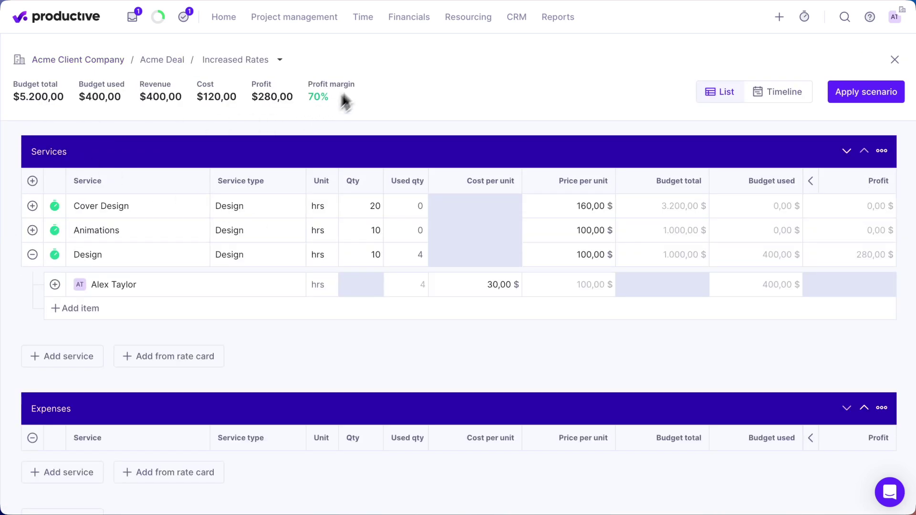
left_click(281, 60)
left_click(276, 114)
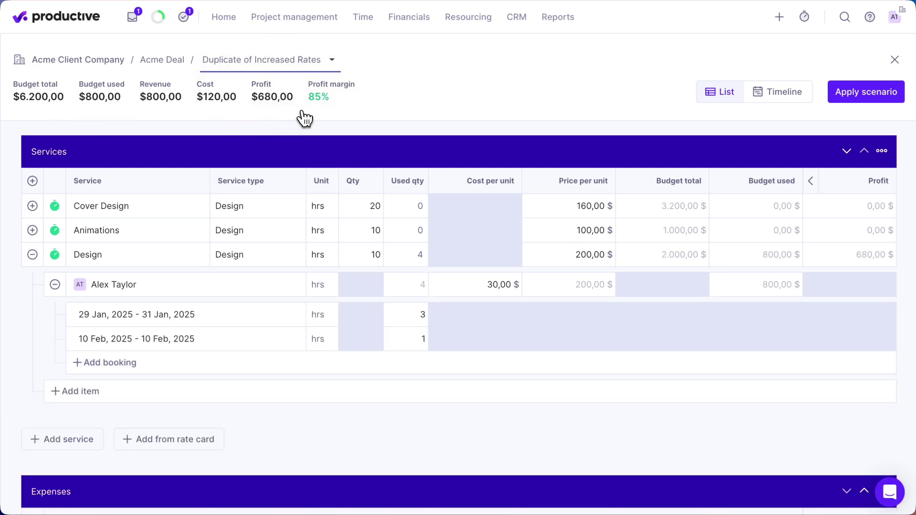
left_click(866, 92)
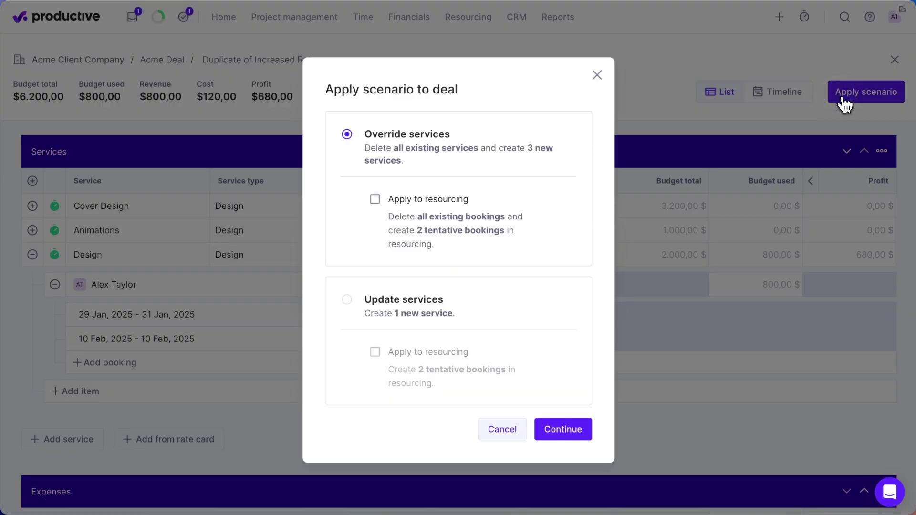
Apply the scenario overriding services, with confirmed bookings applied to resourcing
left_click(465, 199)
left_click(466, 254)
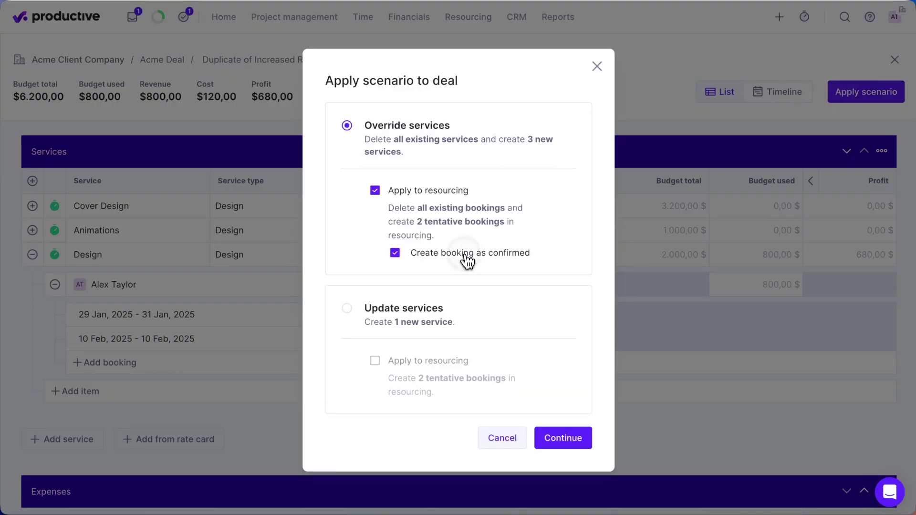
left_click(568, 444)
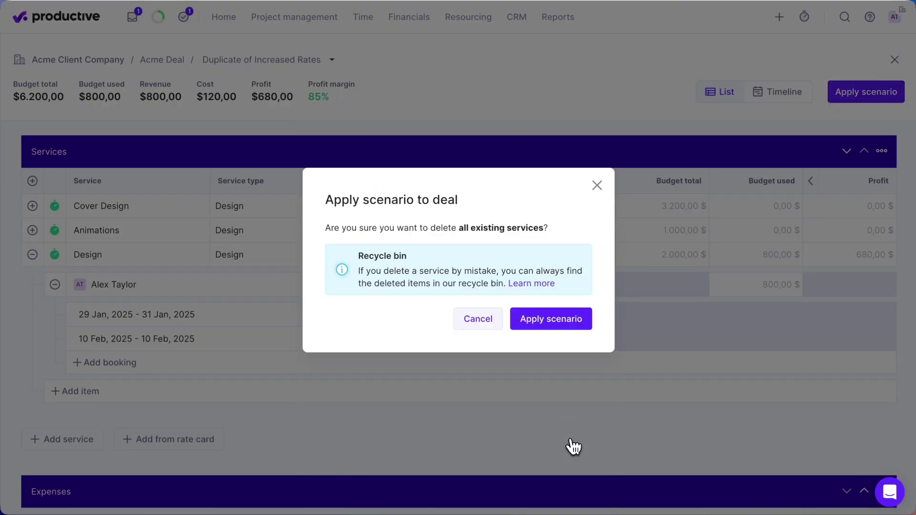
left_click(585, 323)
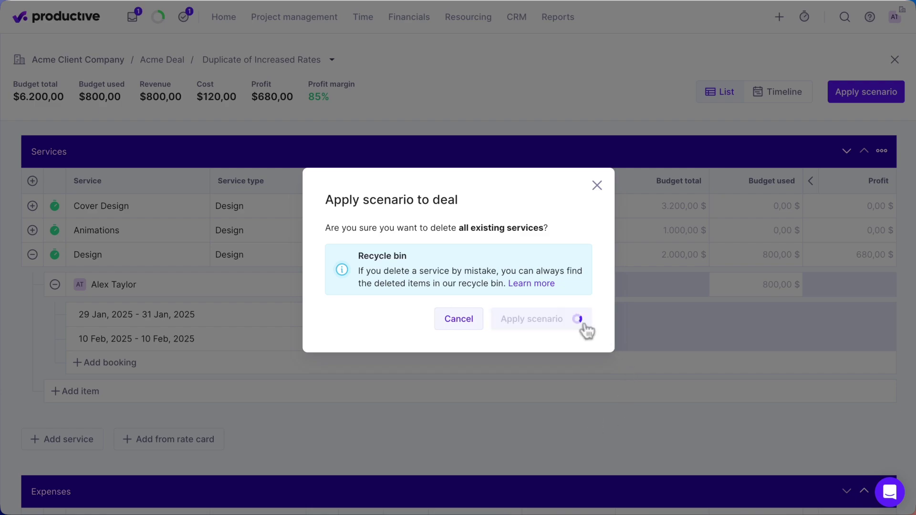